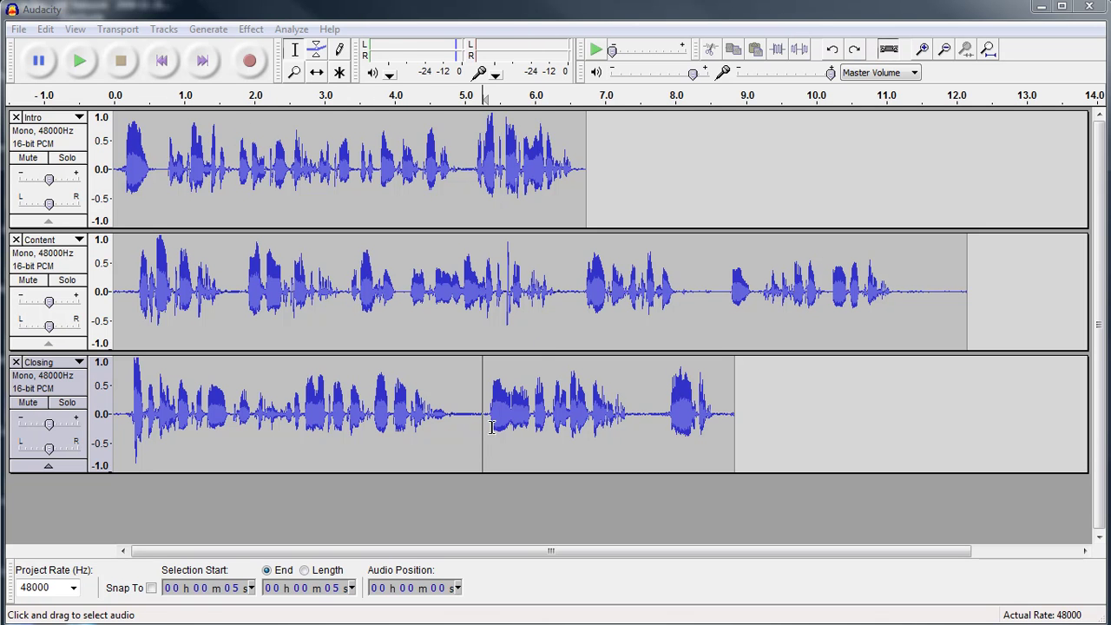
Mute Intro and Content, then play the Closing passage from 5.1 to 8.8 seconds
left_click_drag(469, 410, 734, 421)
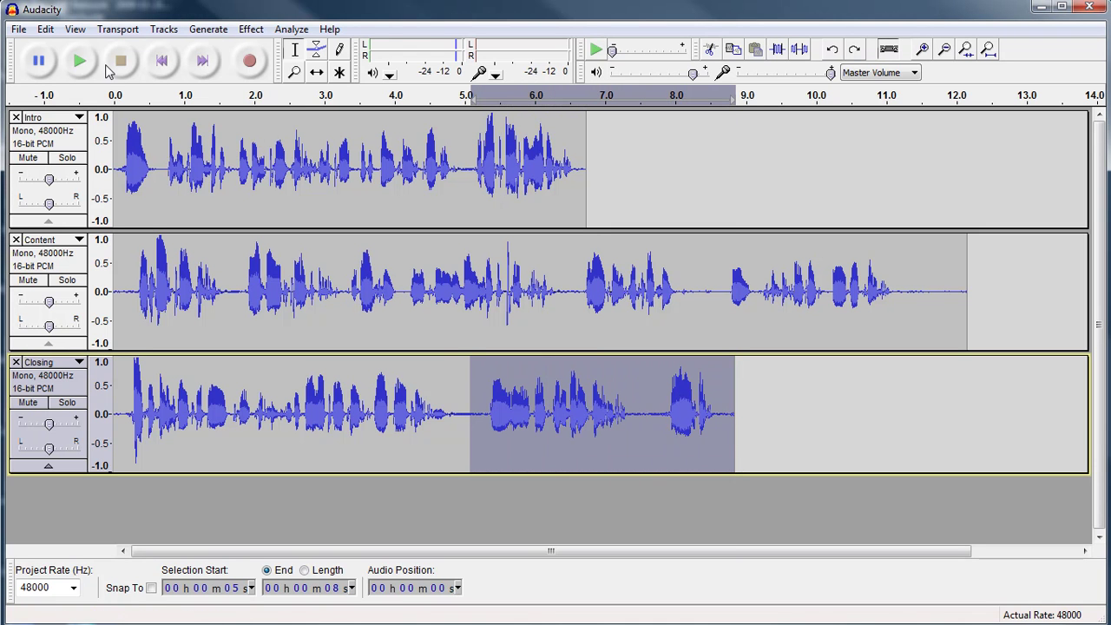
left_click(28, 158)
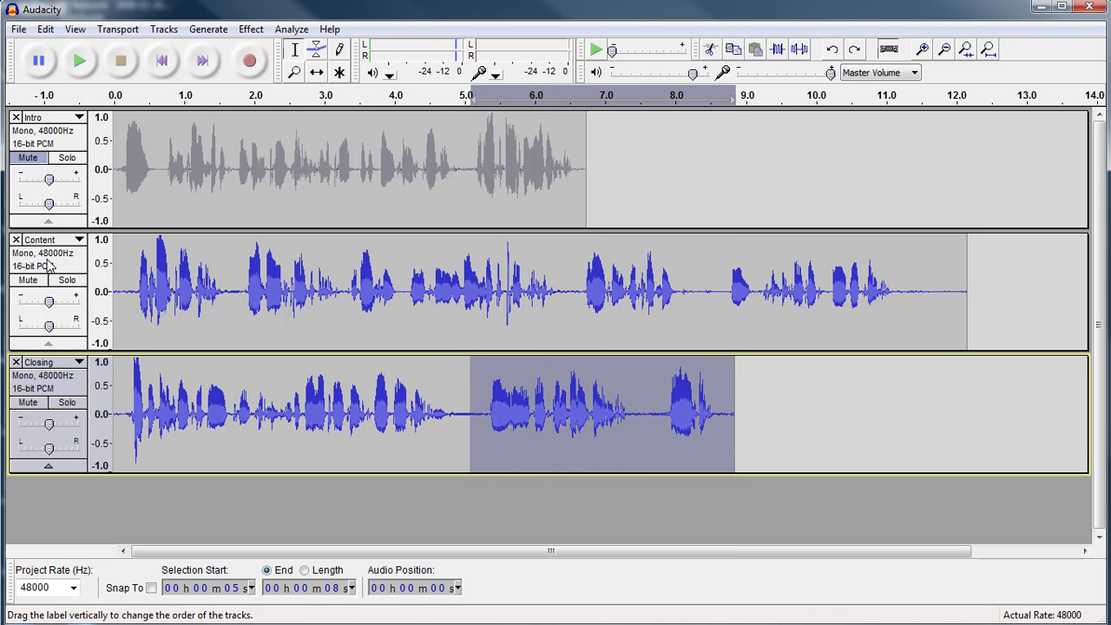
left_click(27, 280)
left_click(89, 71)
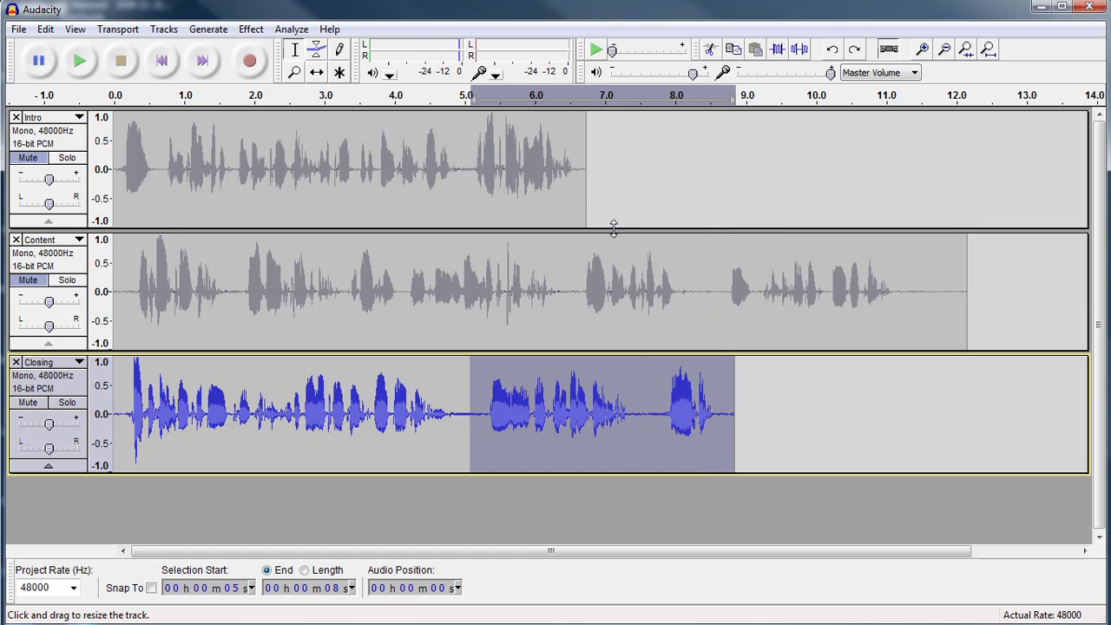
Select the short pause near 7.5 s in Closing and zoom in on it three times
left_click(639, 416)
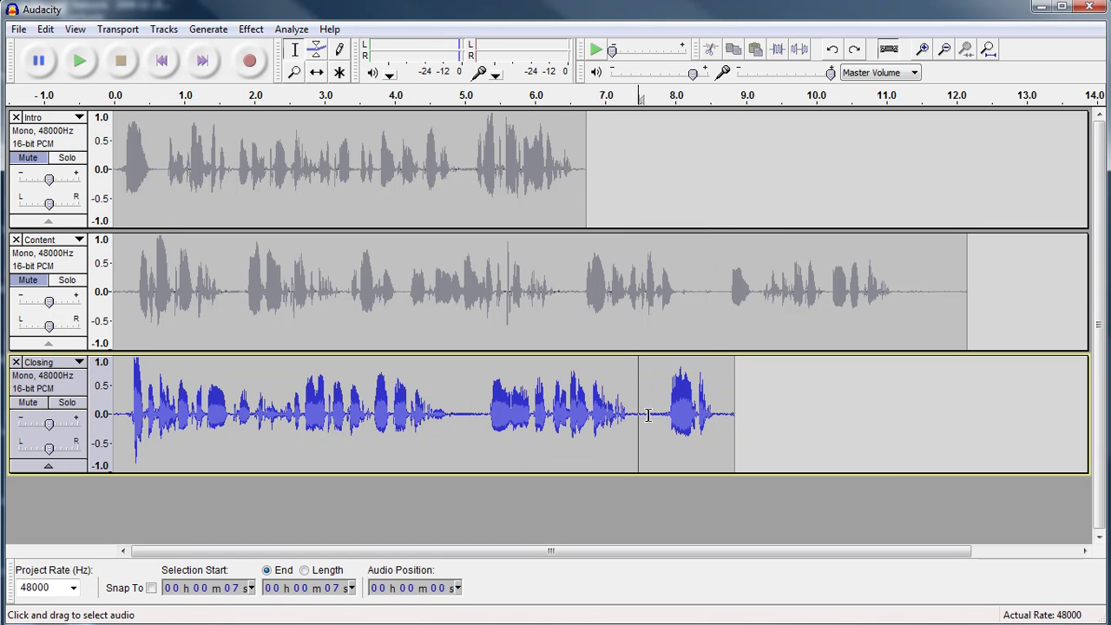
left_click_drag(650, 417, 660, 418)
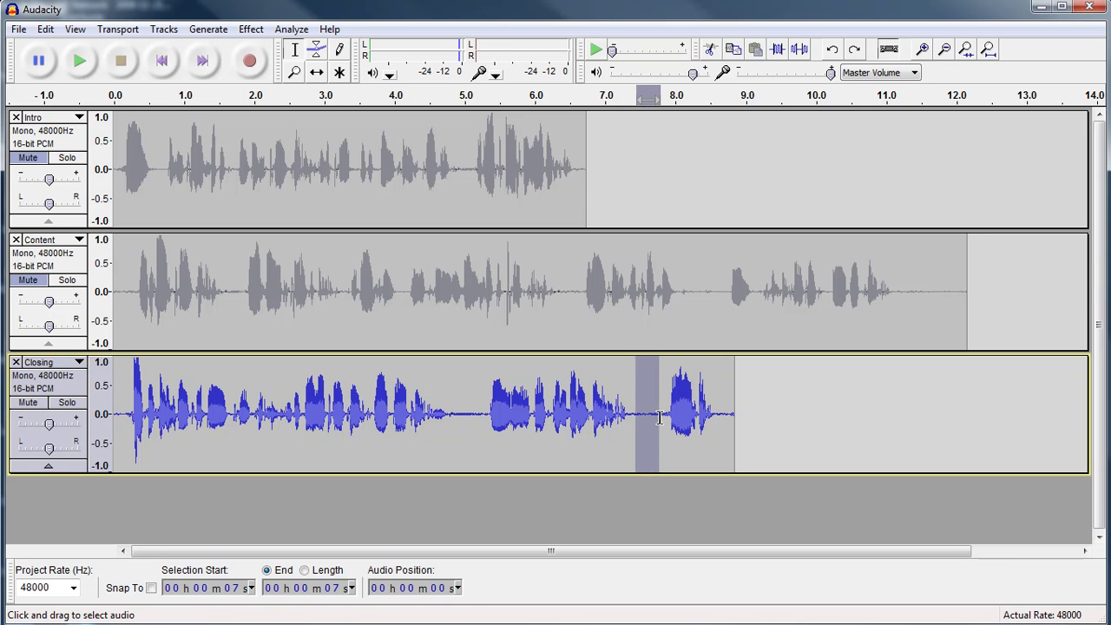
left_click(295, 72)
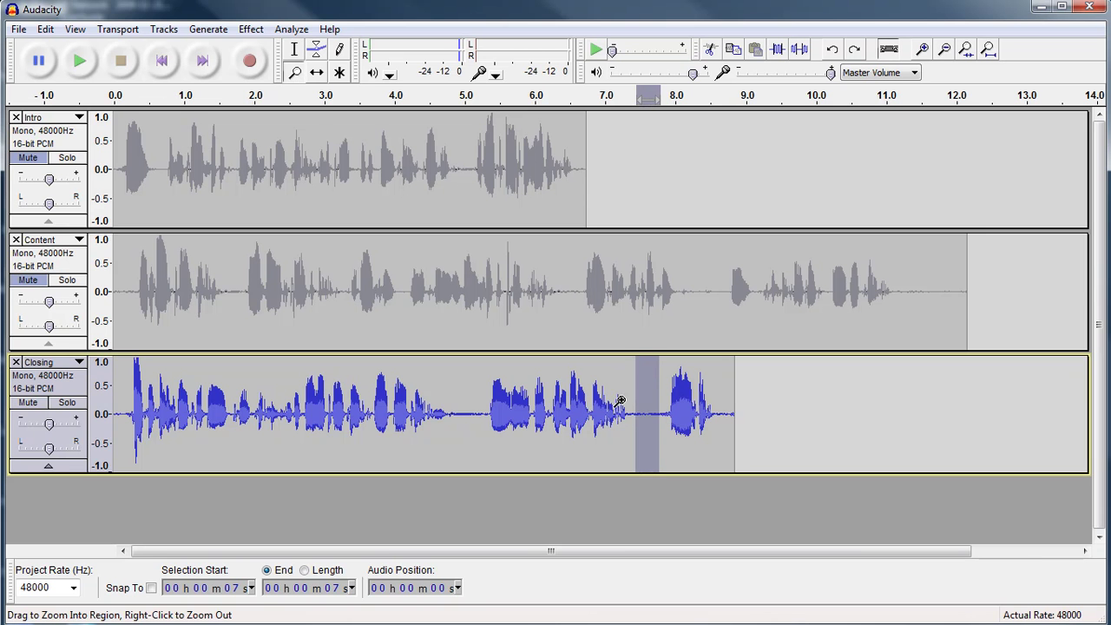
left_click(645, 423)
left_click(643, 423)
left_click(639, 422)
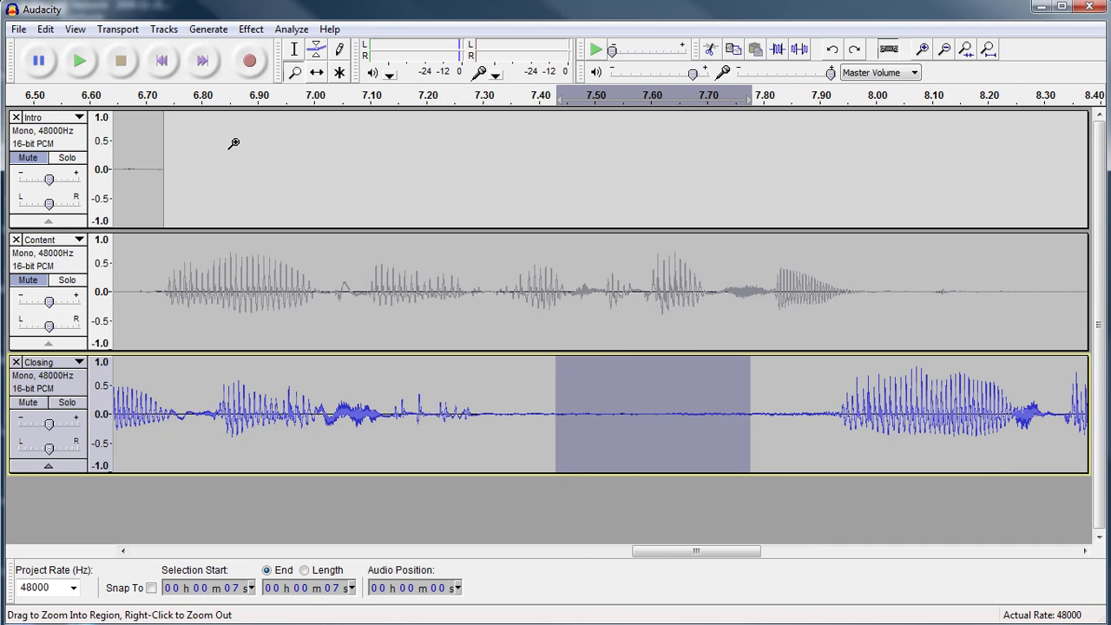
Select Closing from about 7.05 to 8.15 seconds and play it to hear the pause
left_click(295, 53)
left_click_drag(343, 415, 955, 430)
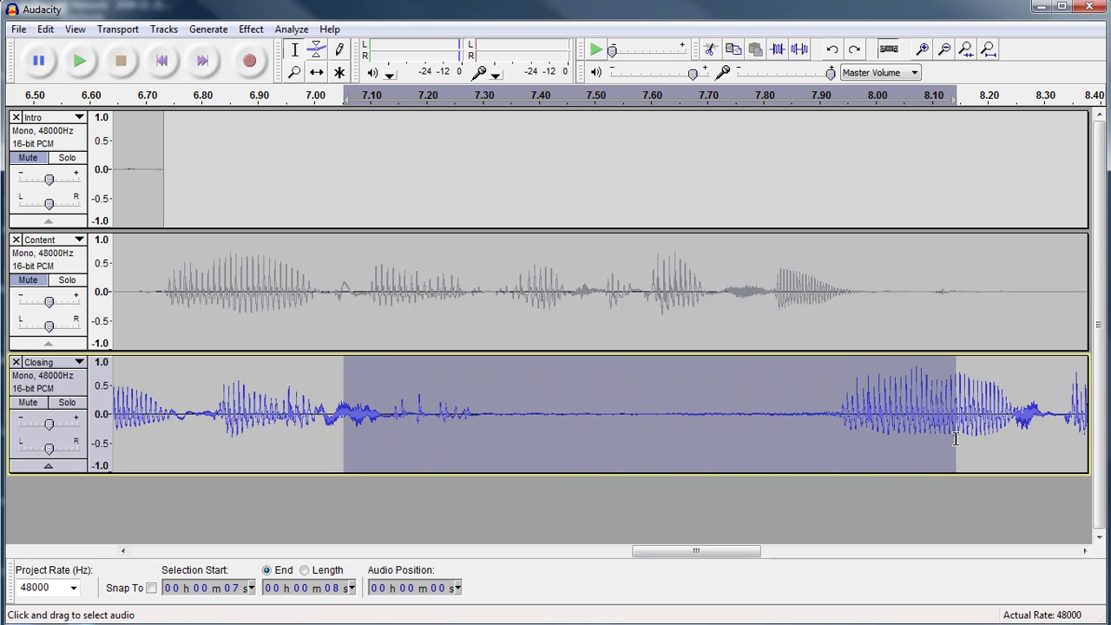
left_click(79, 62)
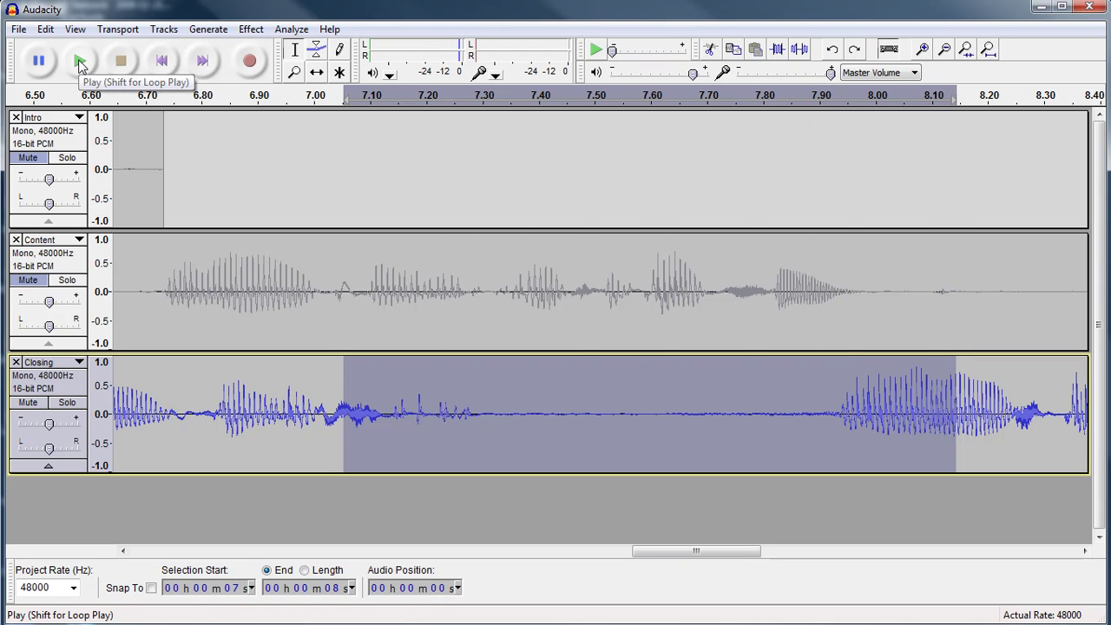
Delete the silence from 7.40 to 7.78 s in Closing and play back the new join
left_click(605, 400)
left_click_drag(531, 413, 757, 434)
key("Delete")
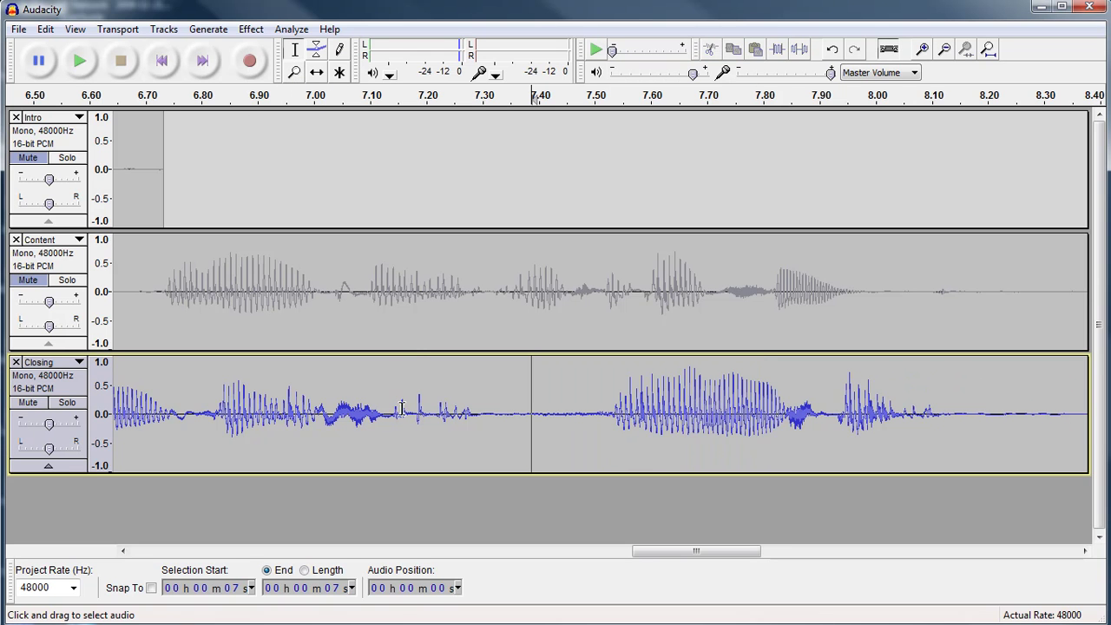
left_click_drag(390, 408, 726, 439)
left_click(81, 60)
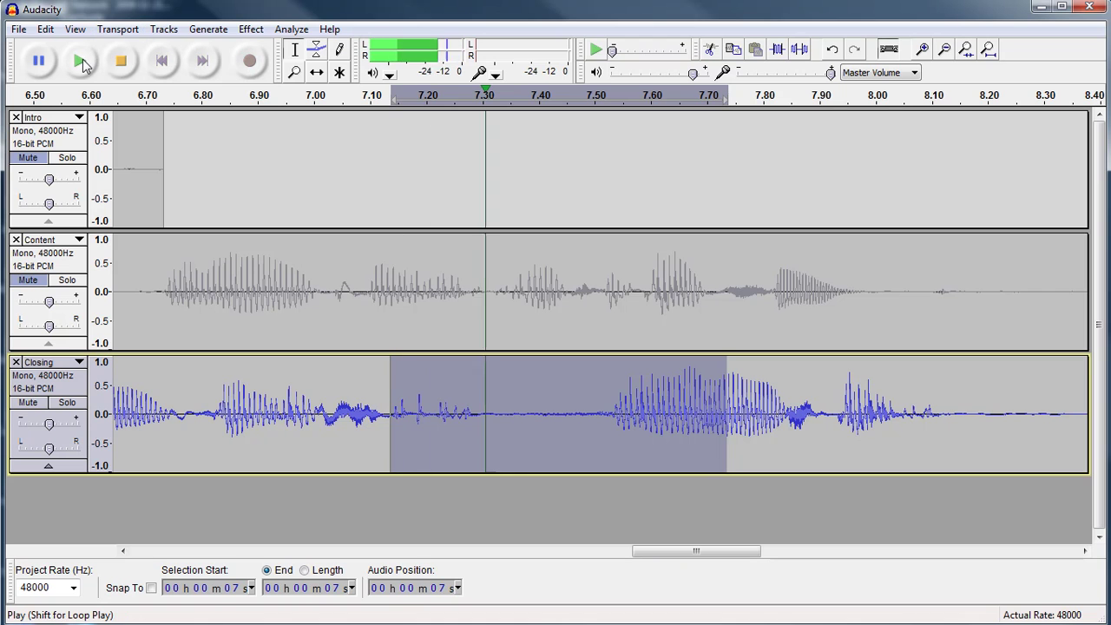
Play the 7.90 to 8.14 second stretch of Closing to check the audio after the edit
left_click(331, 416)
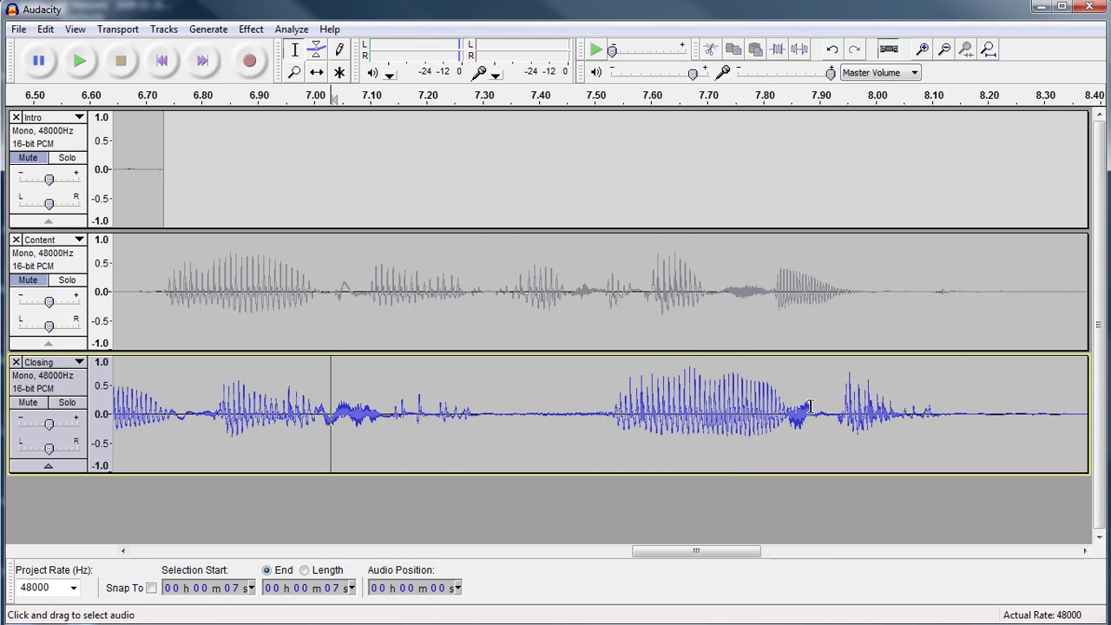
left_click_drag(823, 413, 959, 417)
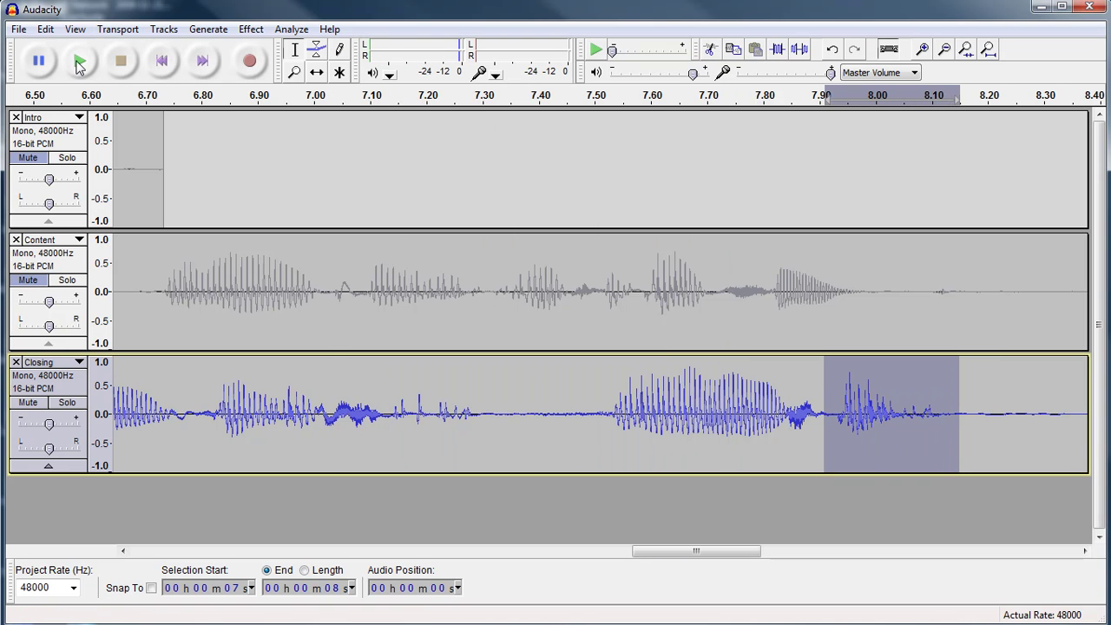
left_click(79, 61)
left_click(889, 417)
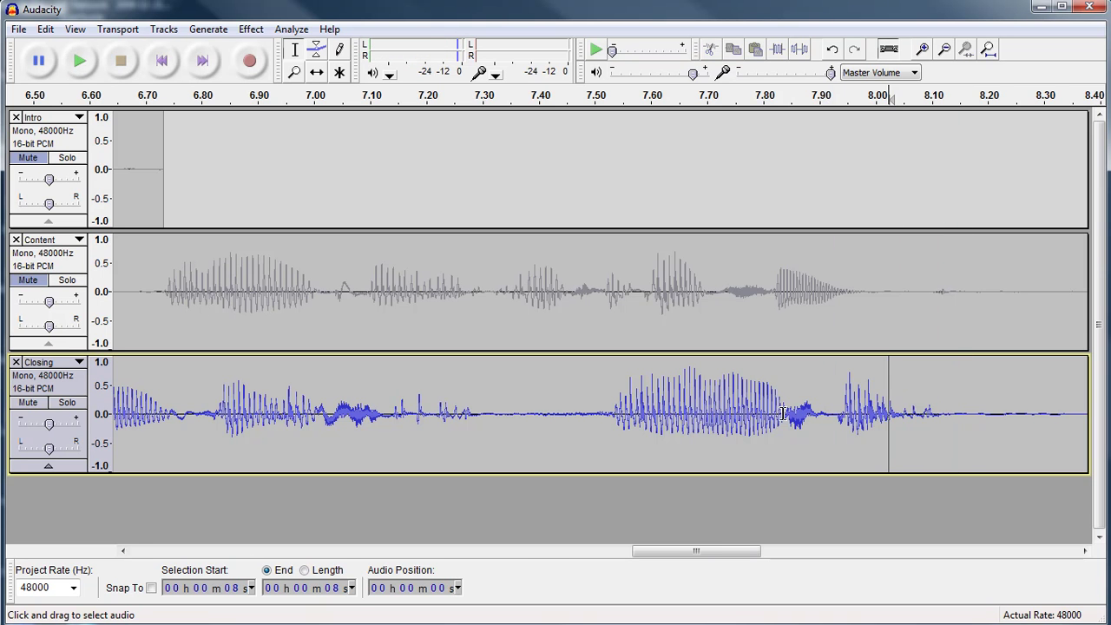
left_click_drag(719, 552, 342, 552)
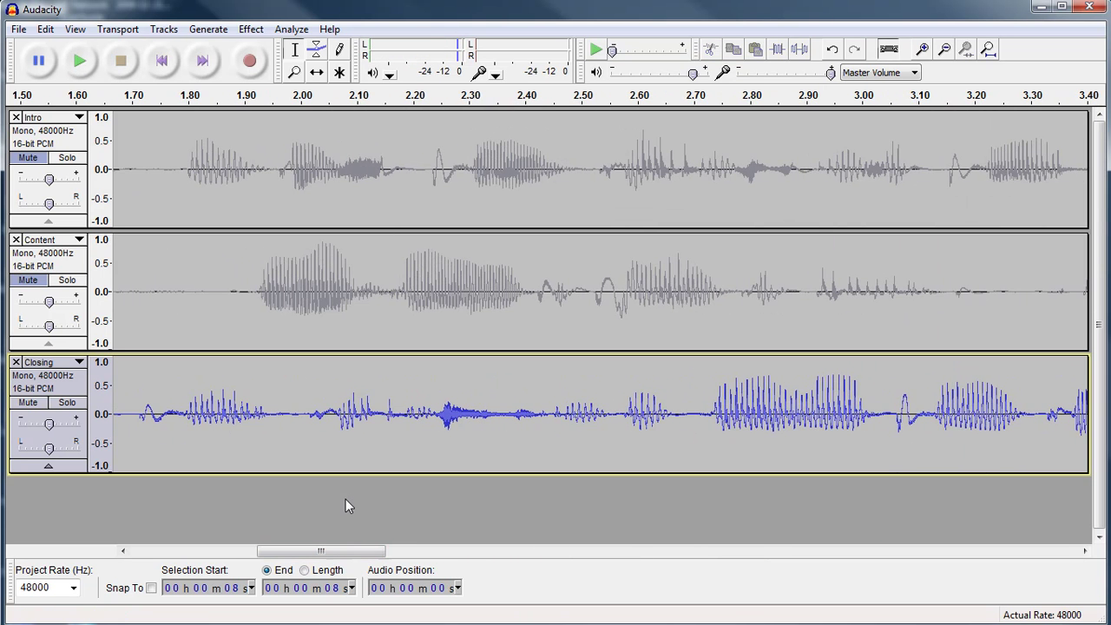
Zoom in near 2.2 s, then zoom out to the full -1 to 14 s view showing all three tracks
left_click(294, 72)
left_click(419, 393)
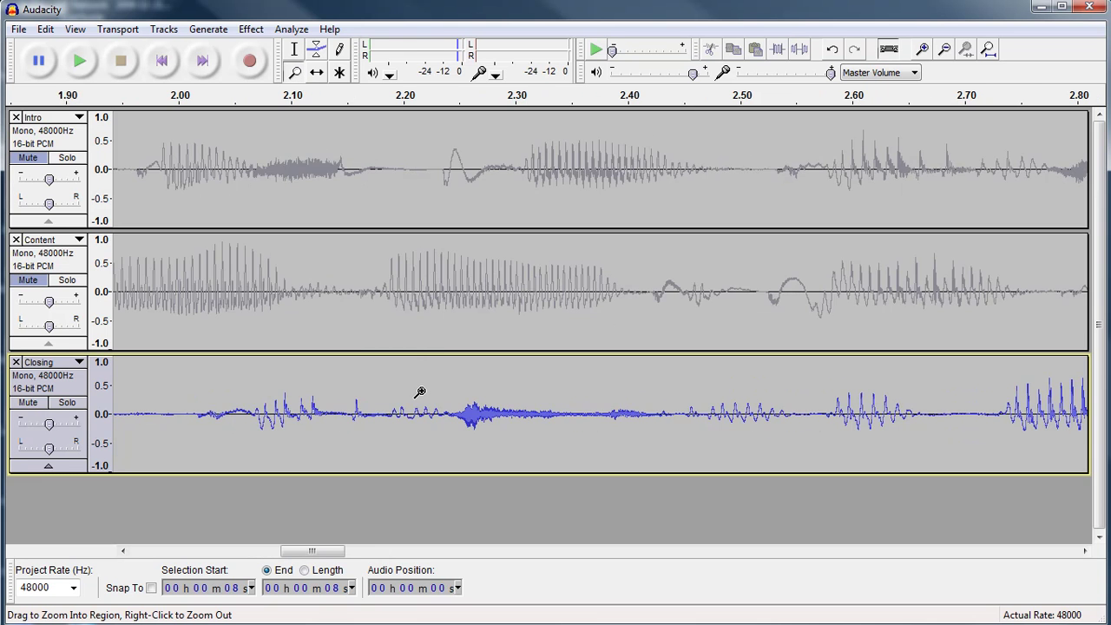
left_click(419, 393)
left_click(419, 392)
right_click(420, 393)
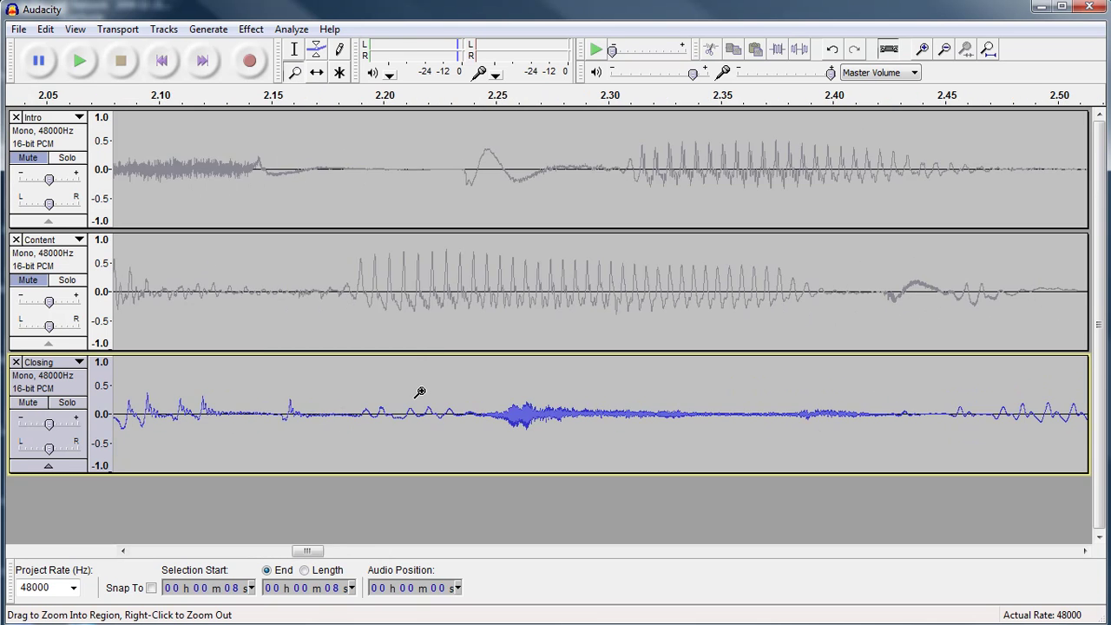
right_click(420, 393)
right_click(419, 392)
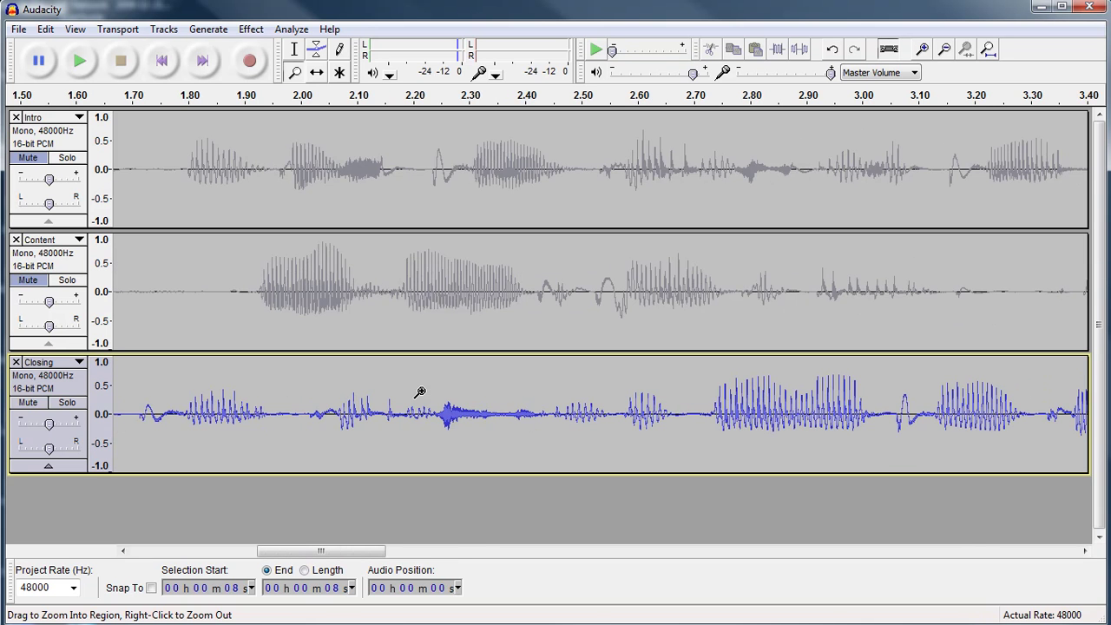
right_click(420, 392)
right_click(420, 392)
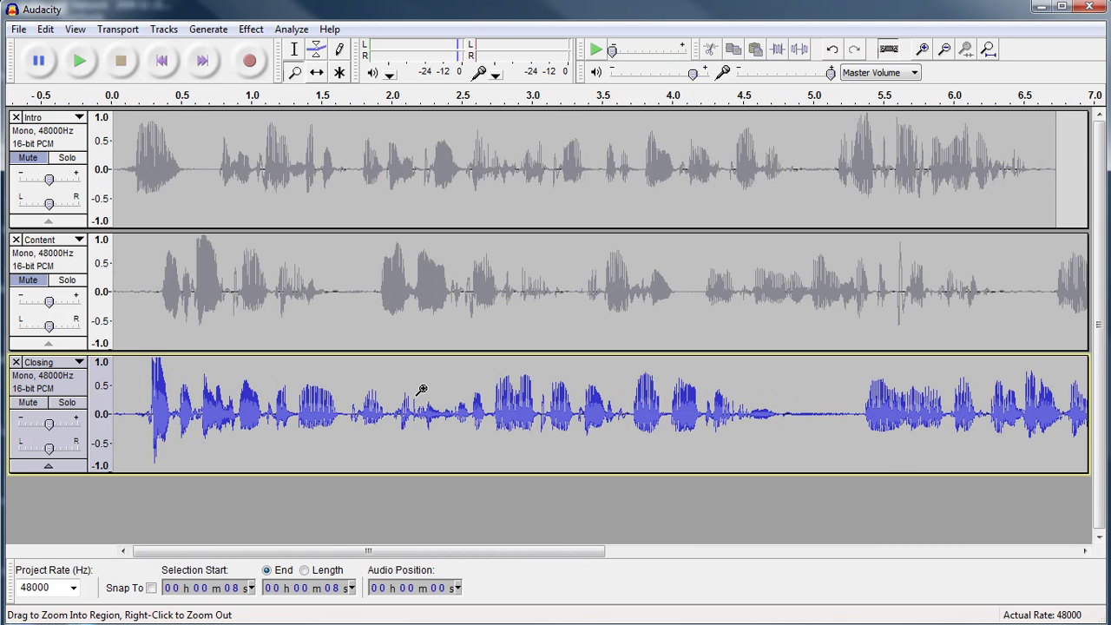
right_click(424, 390)
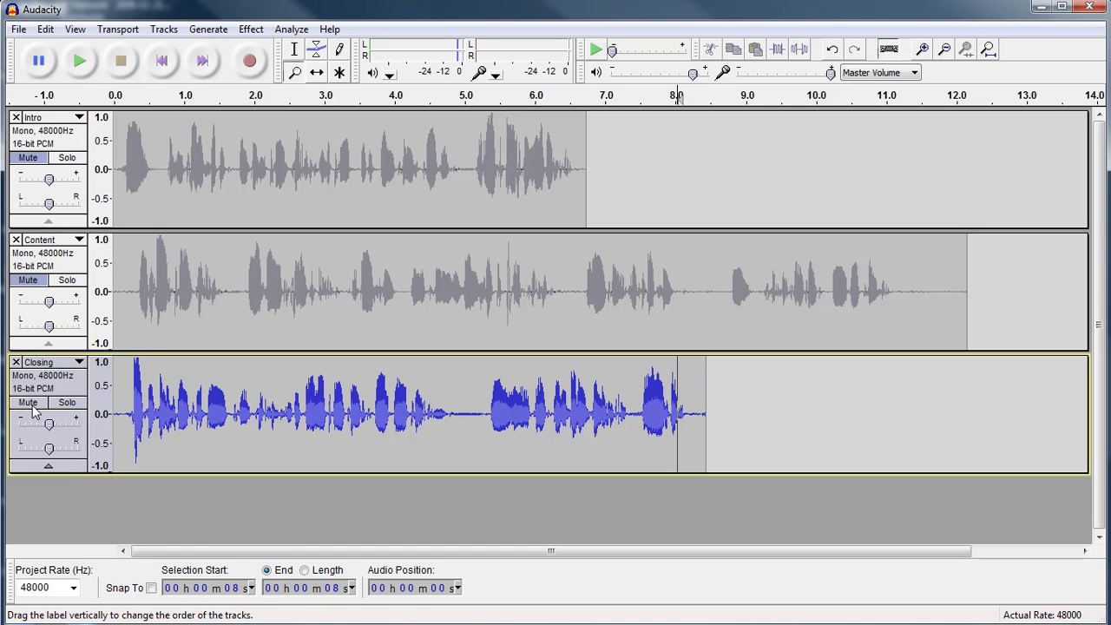
Unmute the Content and Intro tracks and choose the Time Shift tool
left_click(29, 281)
left_click(28, 158)
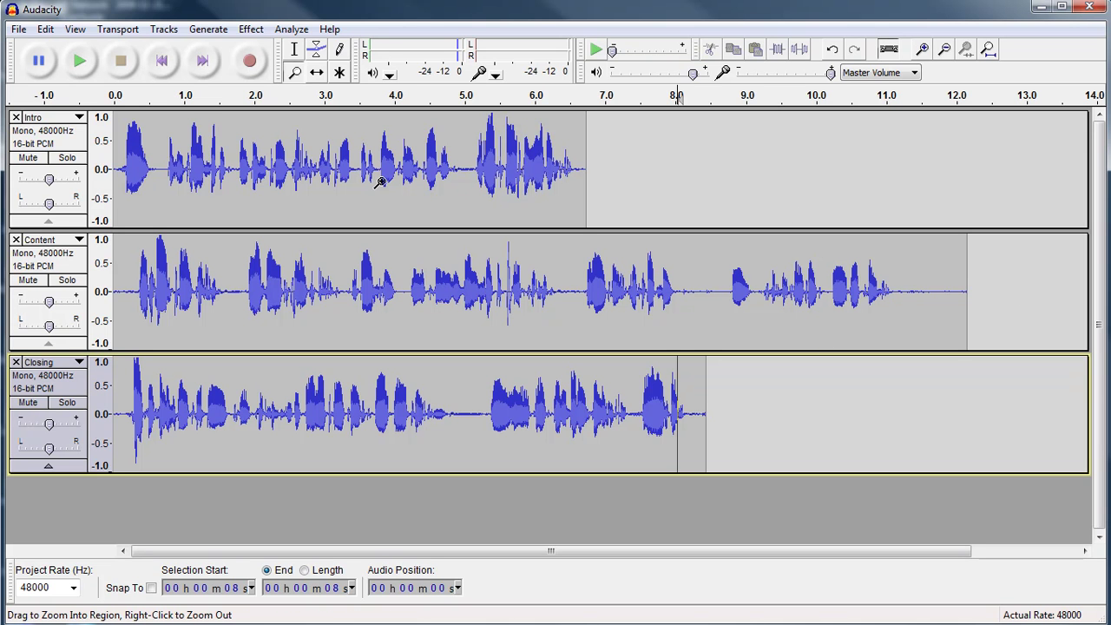
left_click(318, 76)
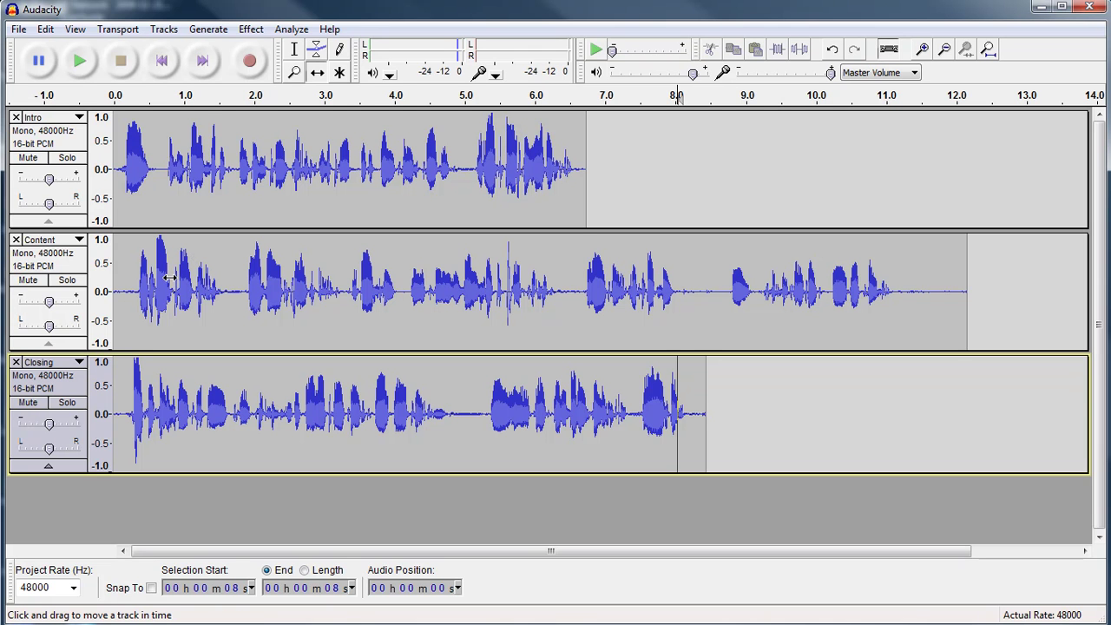
Shift Content to start at about 6.7 s after Intro, and Closing to about 18.9 s after Content
left_click_drag(169, 277, 643, 333)
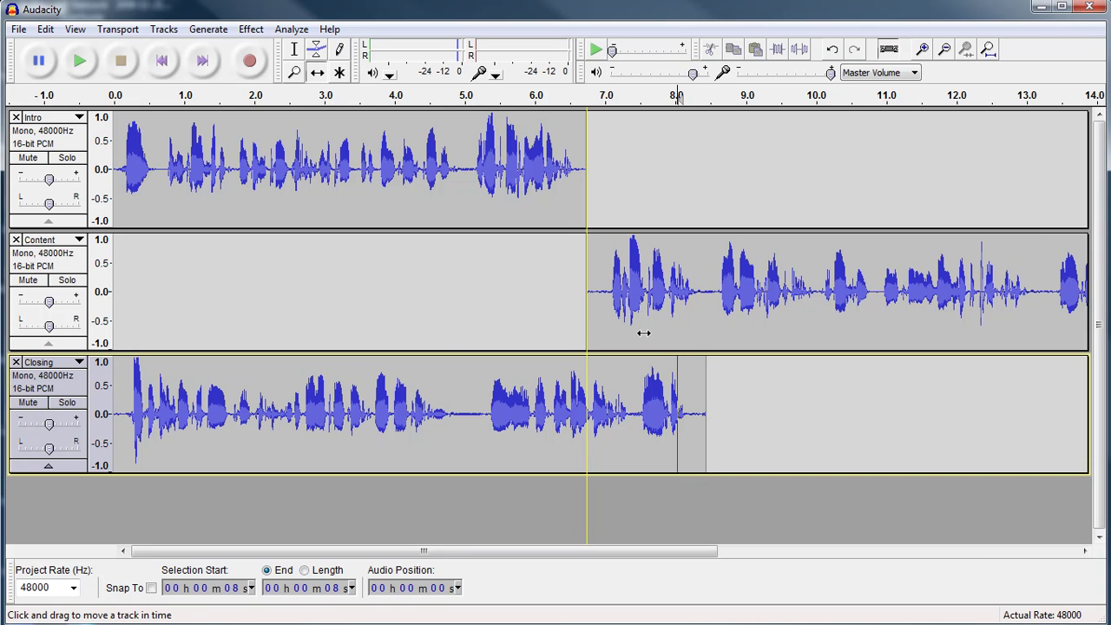
left_click_drag(643, 333, 646, 330)
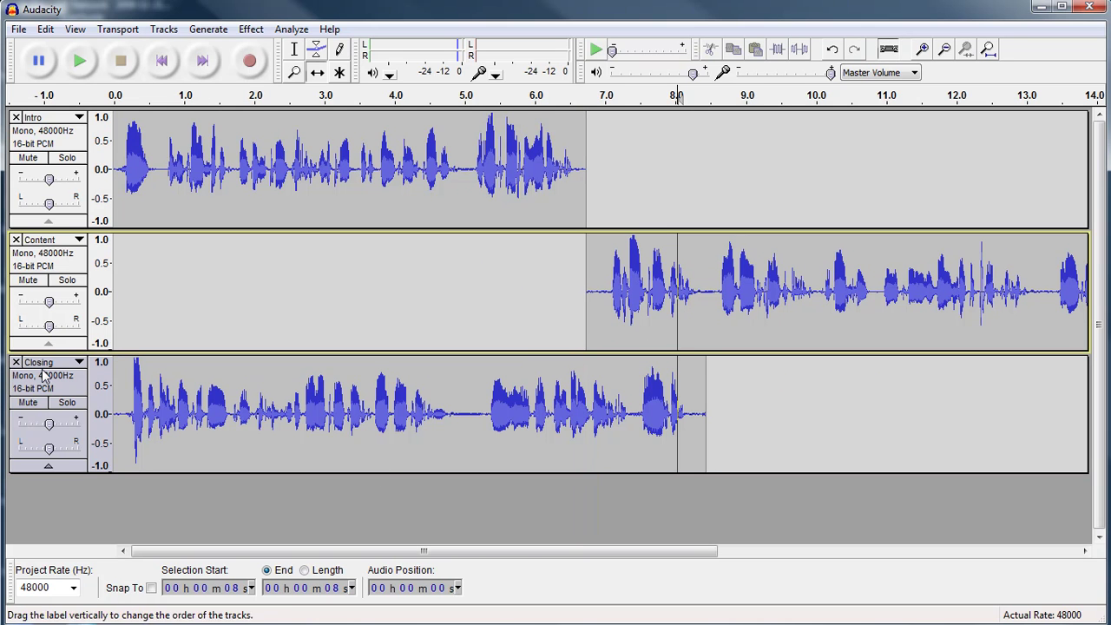
left_click_drag(155, 403, 399, 416)
left_click_drag(487, 419, 1077, 444)
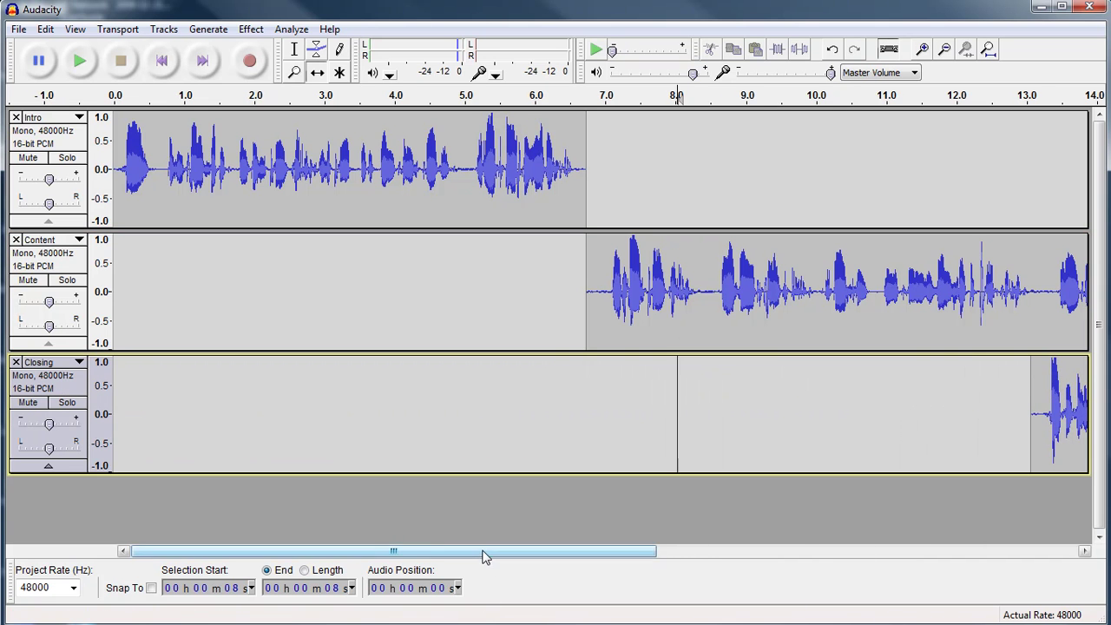
left_click_drag(484, 553, 870, 560)
left_click_drag(400, 395, 810, 448)
left_click_drag(790, 558, 417, 566)
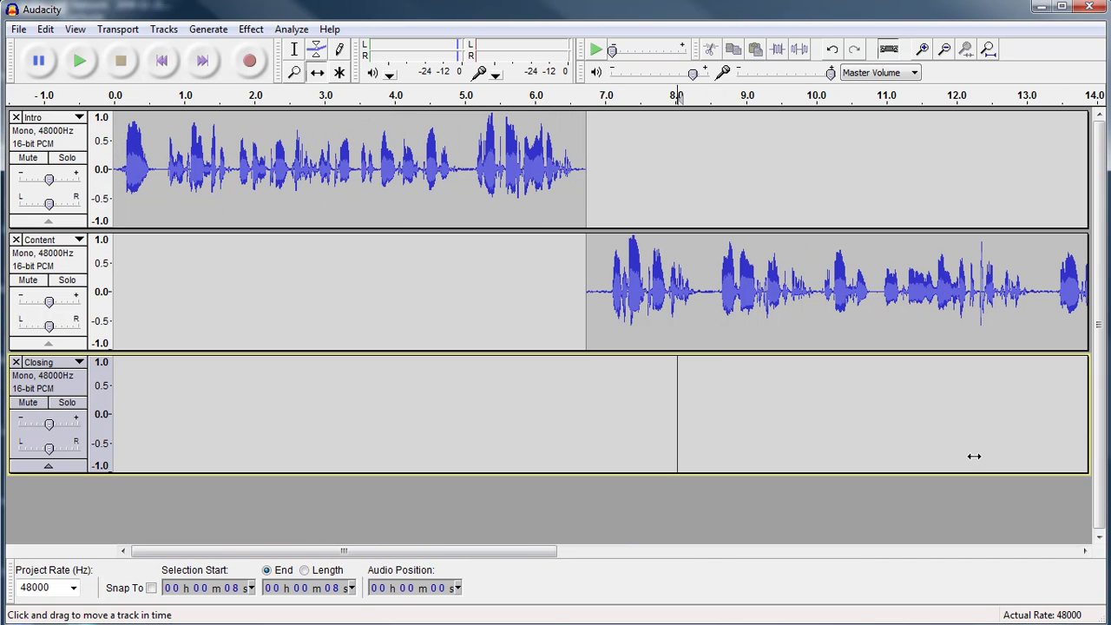
left_click(79, 62)
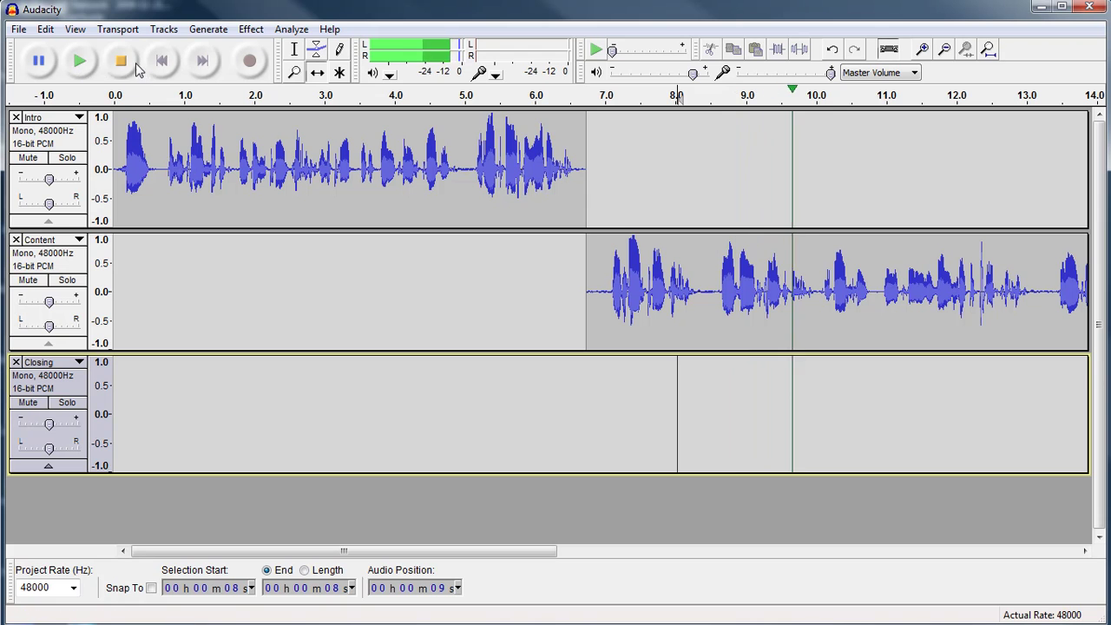
left_click(121, 61)
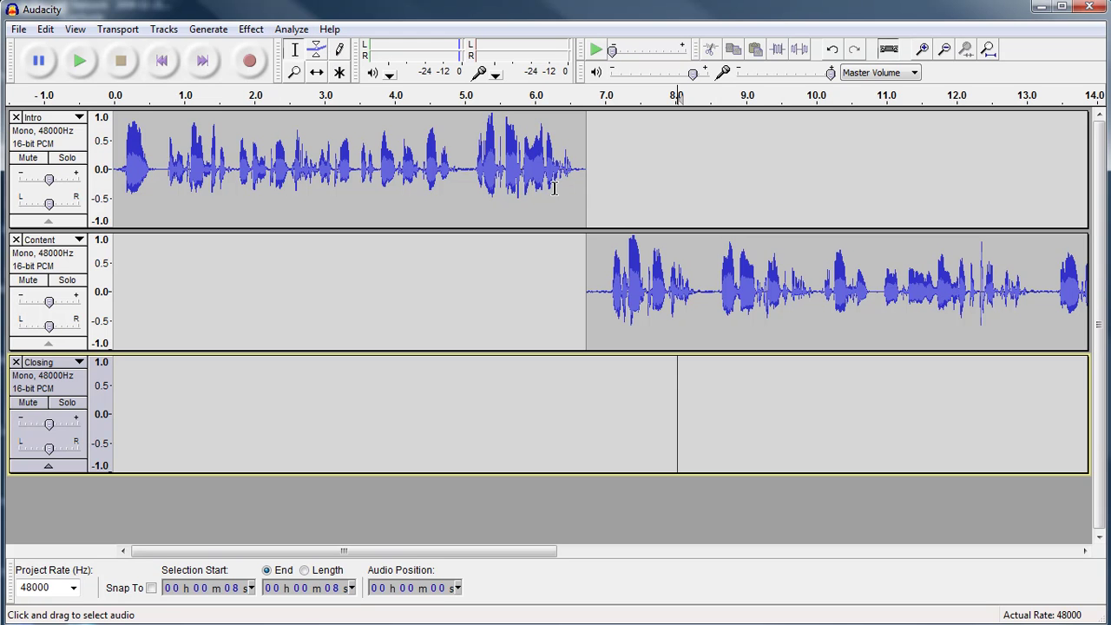
left_click(459, 173)
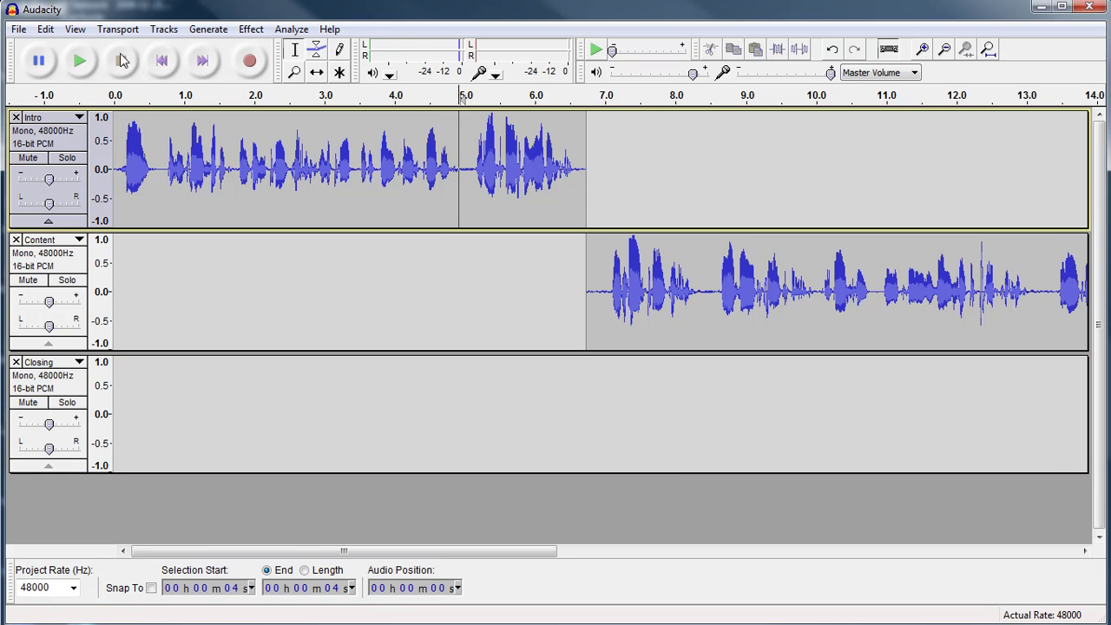
left_click(80, 62)
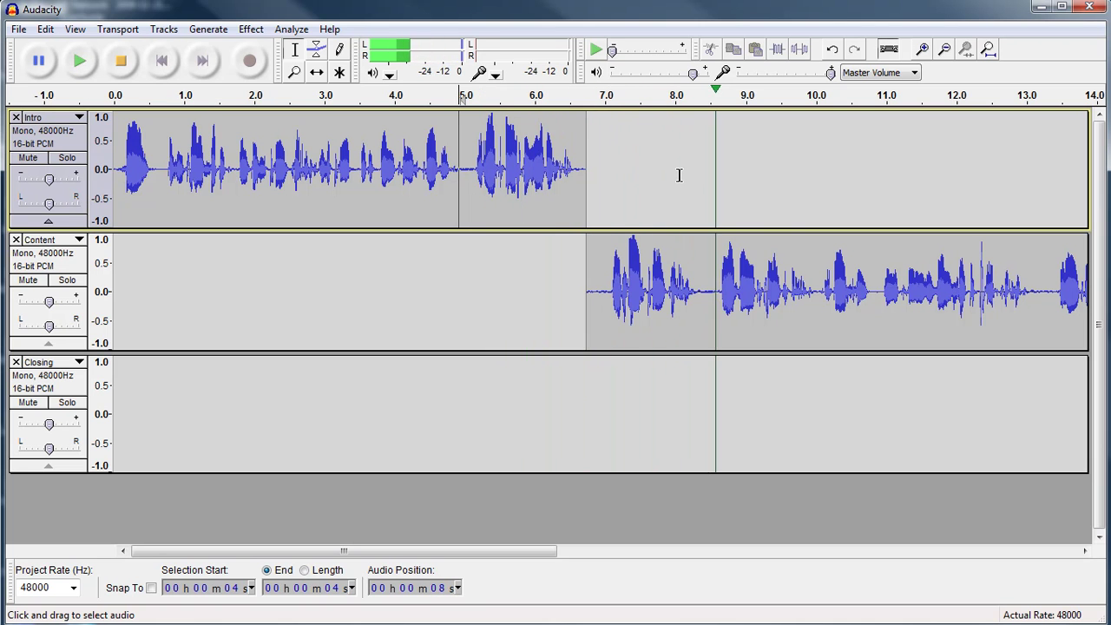
left_click(121, 61)
left_click_drag(392, 550, 772, 605)
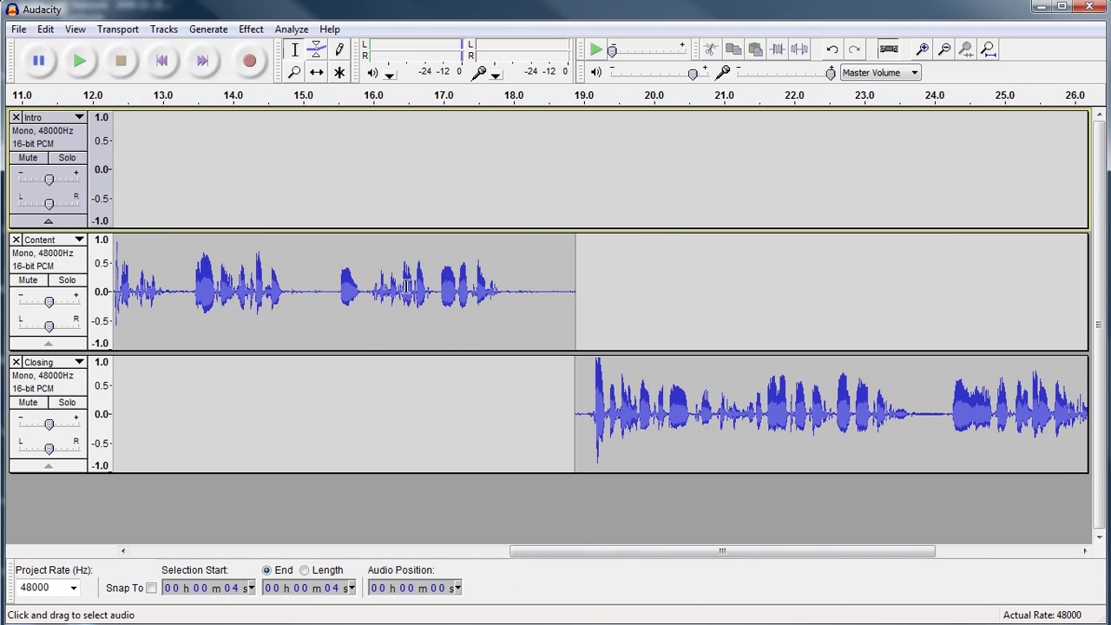
left_click(291, 280)
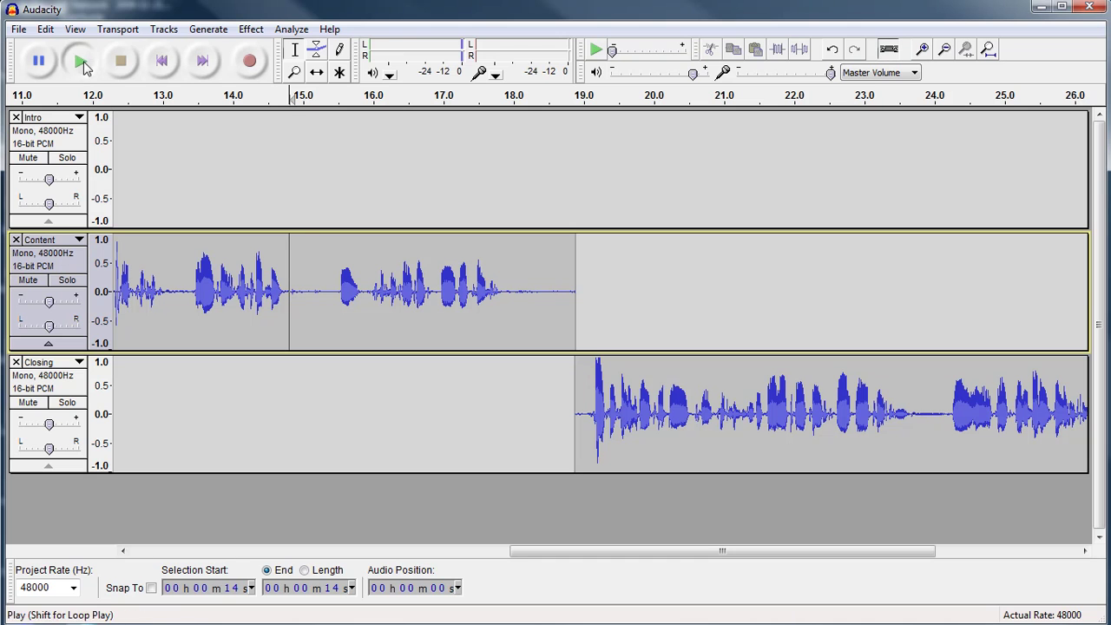
left_click(79, 60)
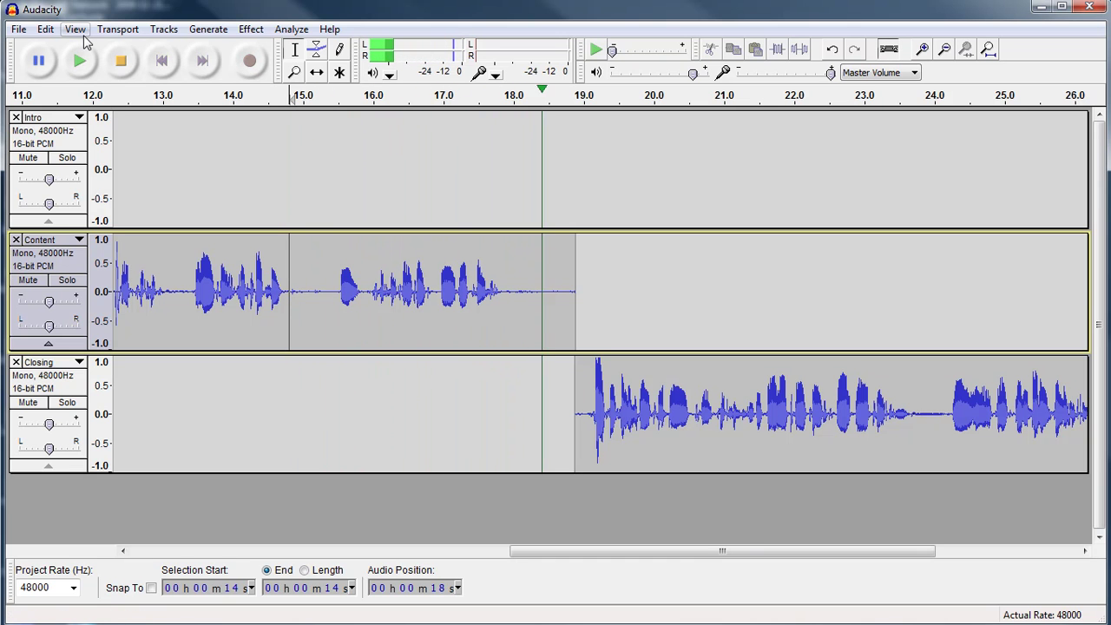
left_click(122, 64)
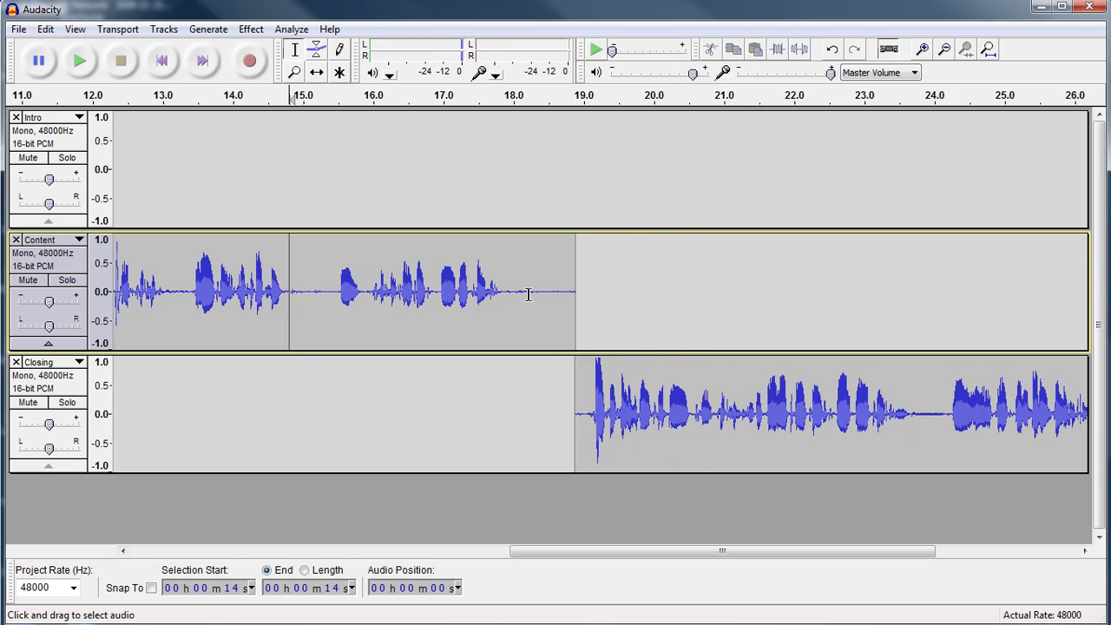
Delete Content's silent tail from 18.1 to 19.0 s and slide Closing left to start at 18.1 s
left_click_drag(524, 291, 591, 305)
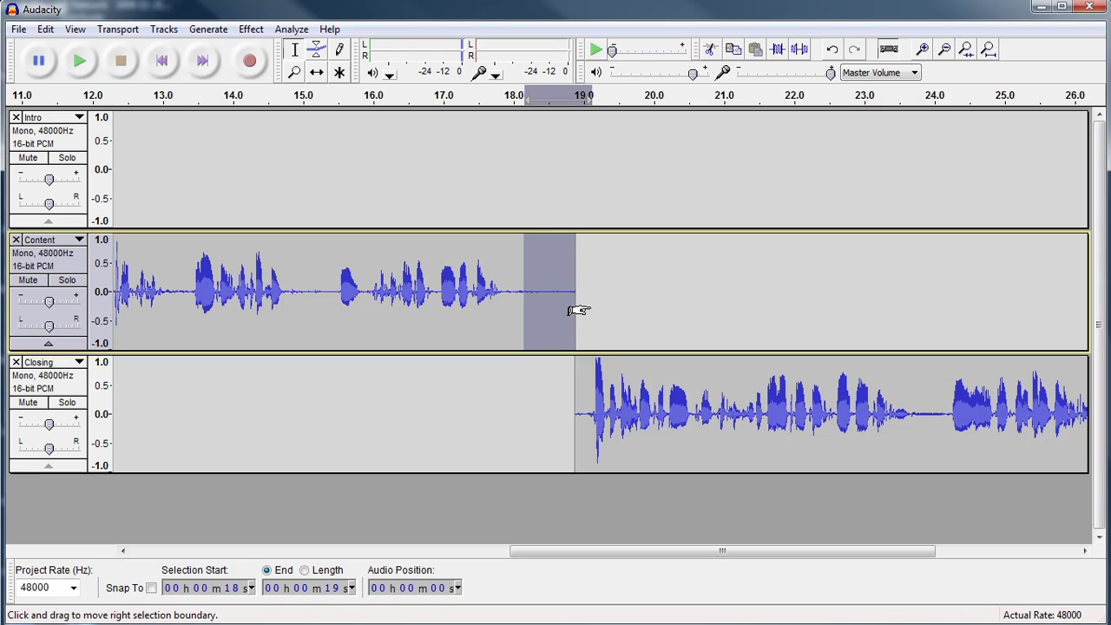
key("Delete")
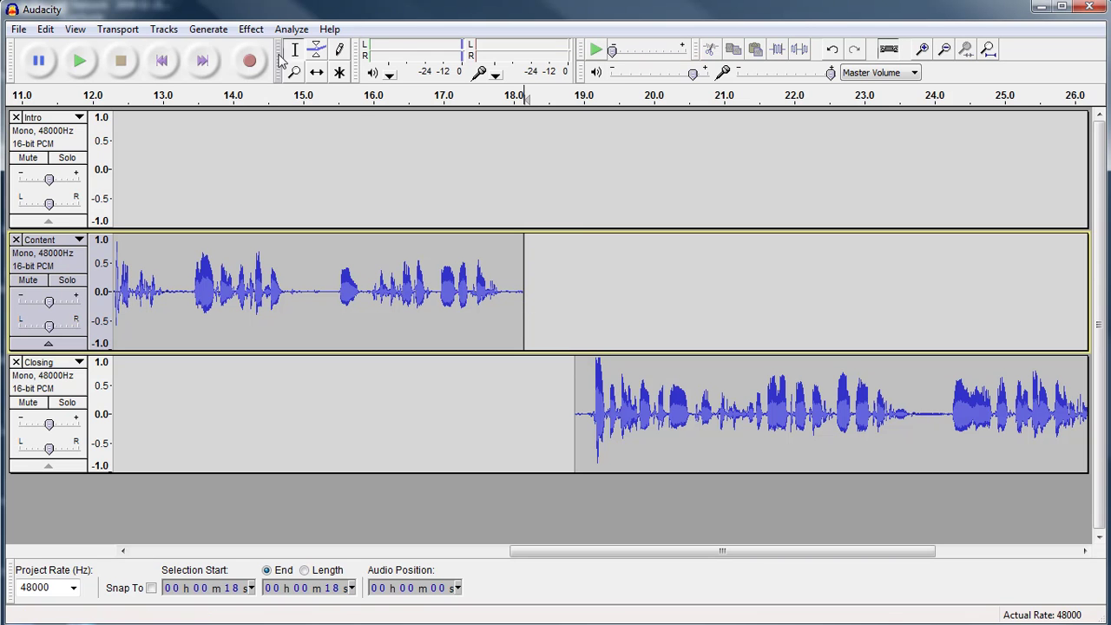
left_click(317, 72)
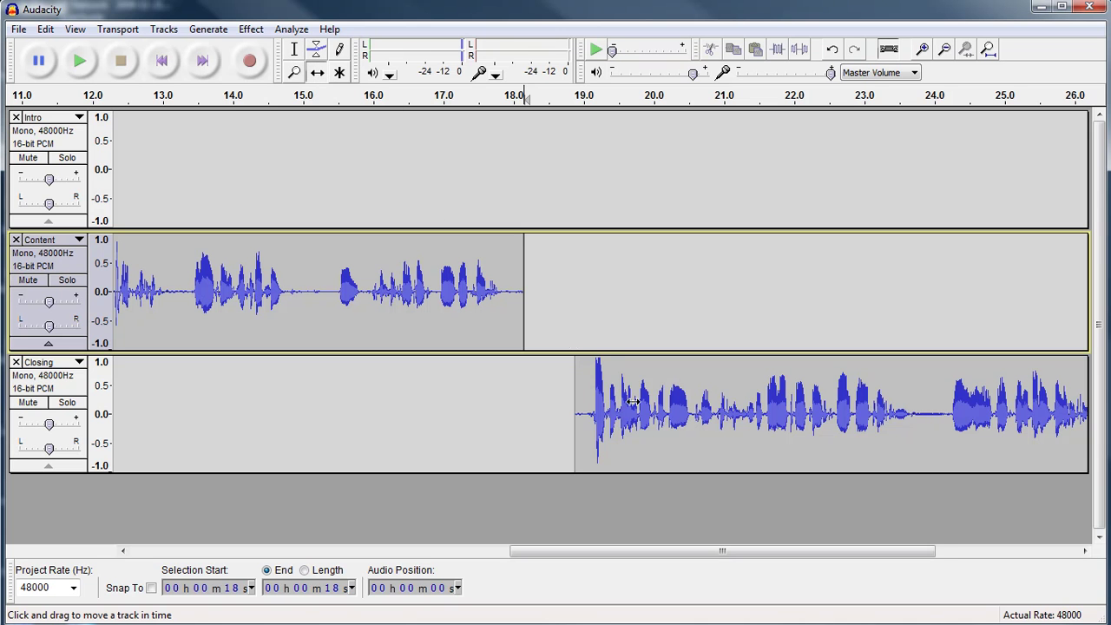
left_click_drag(655, 415, 604, 419)
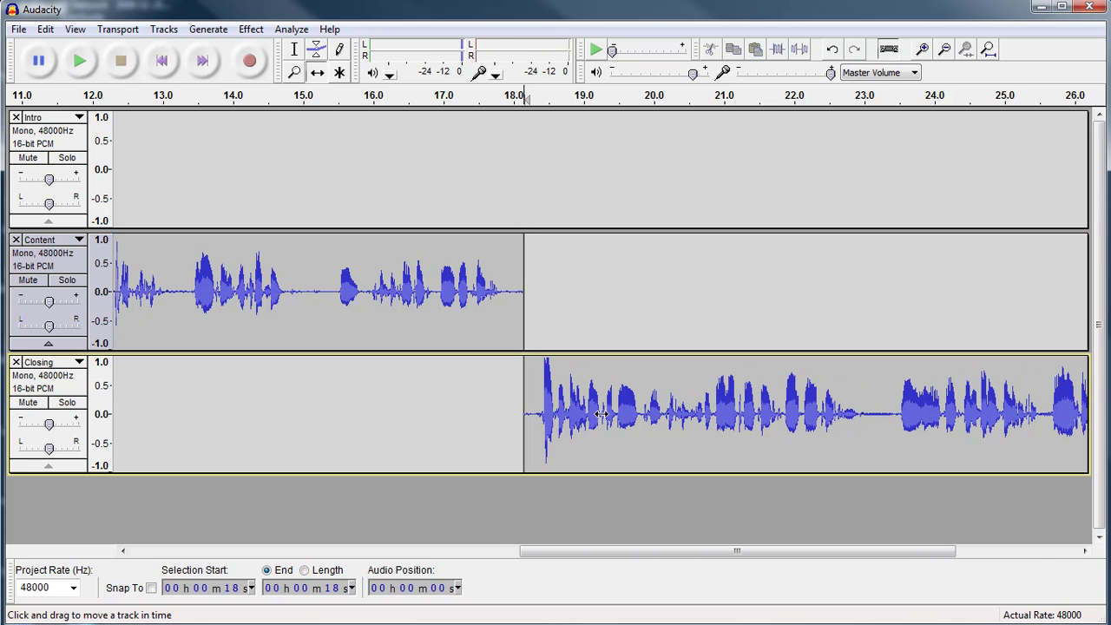
Play from 13 seconds in Content to check the tightened Content-to-Closing join
left_click(294, 52)
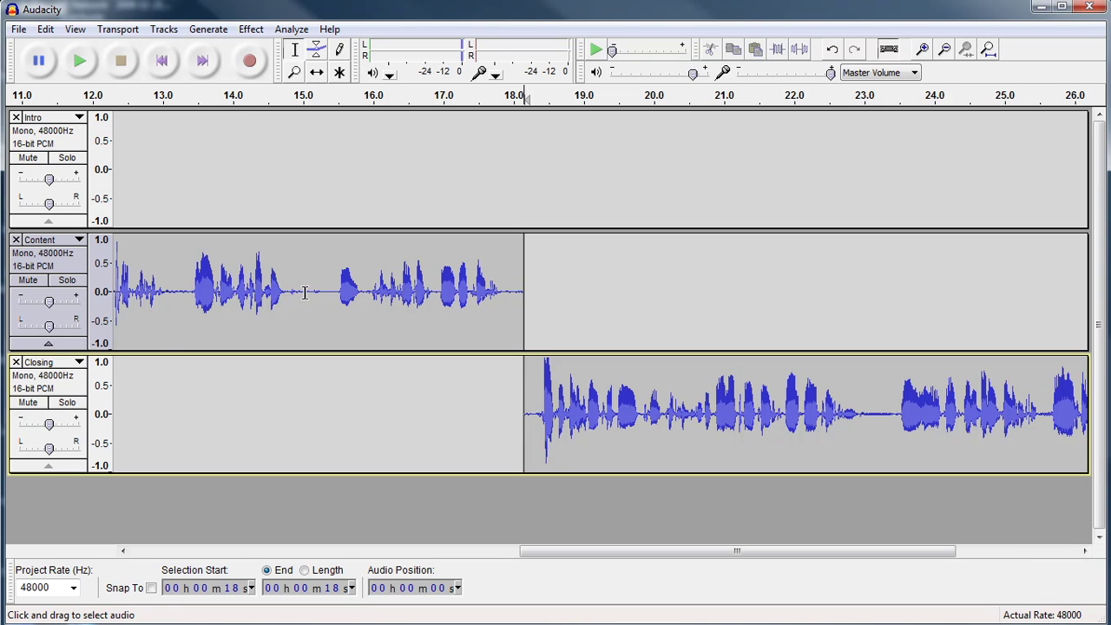
left_click(164, 287)
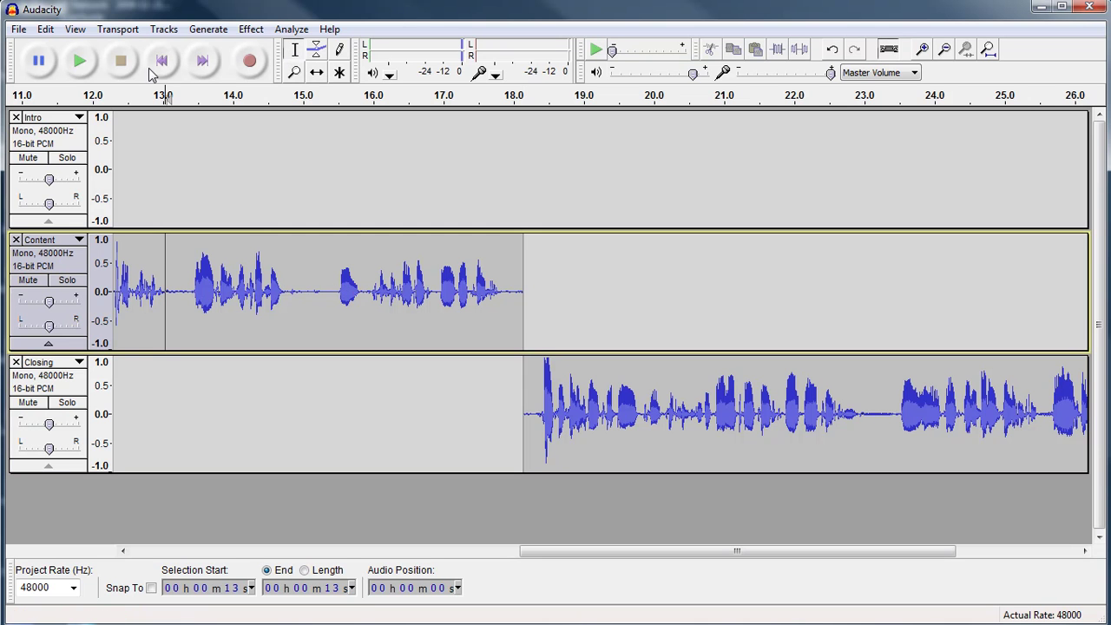
left_click(79, 63)
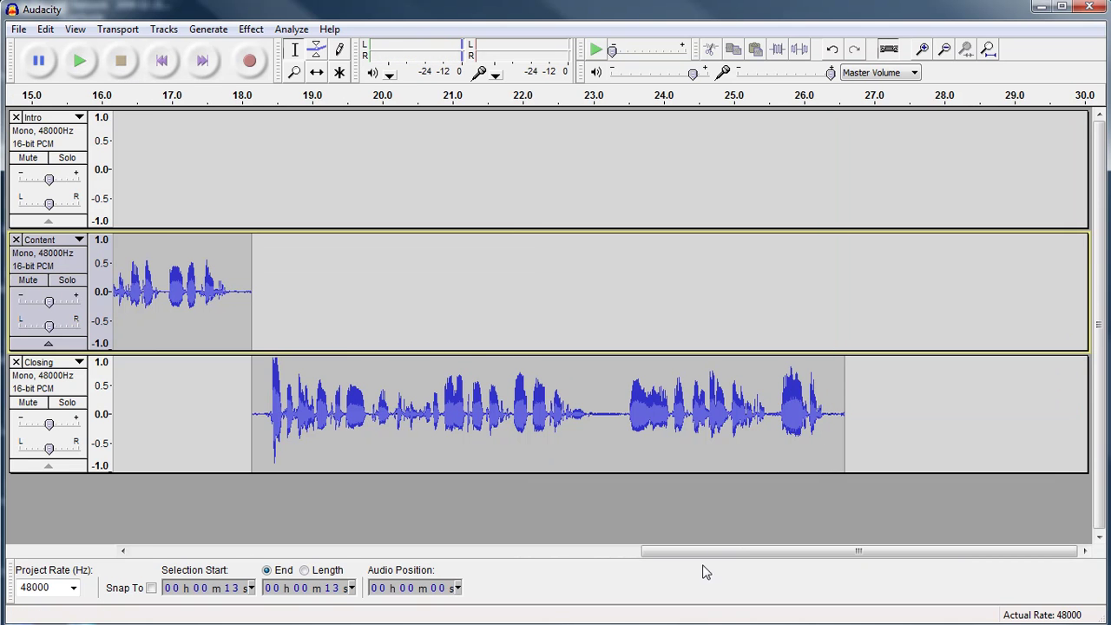
left_click_drag(703, 554, 103, 618)
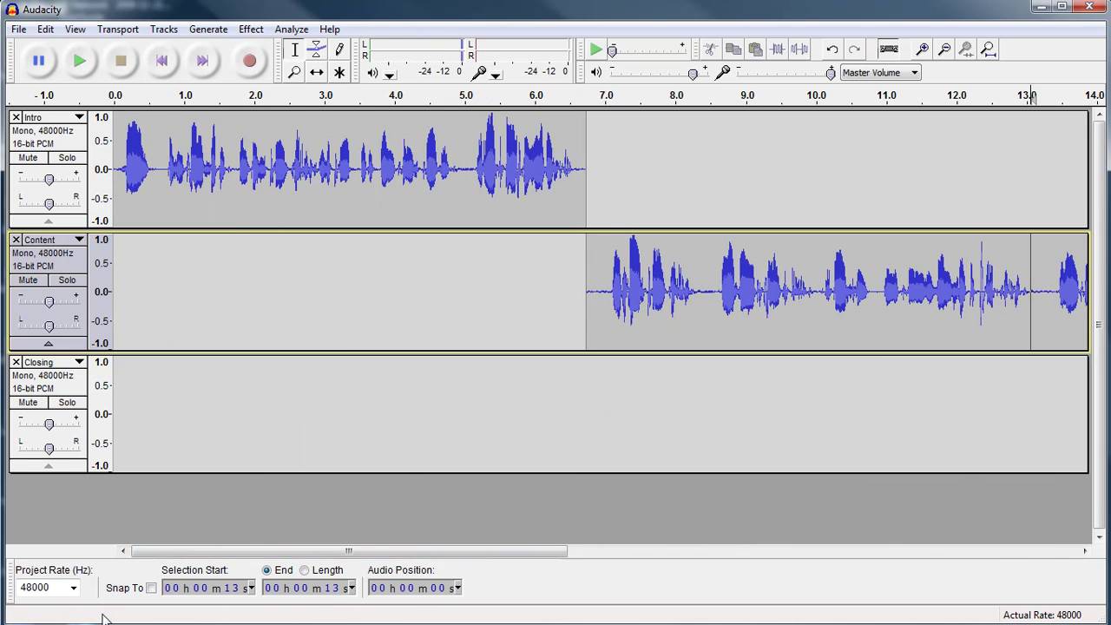